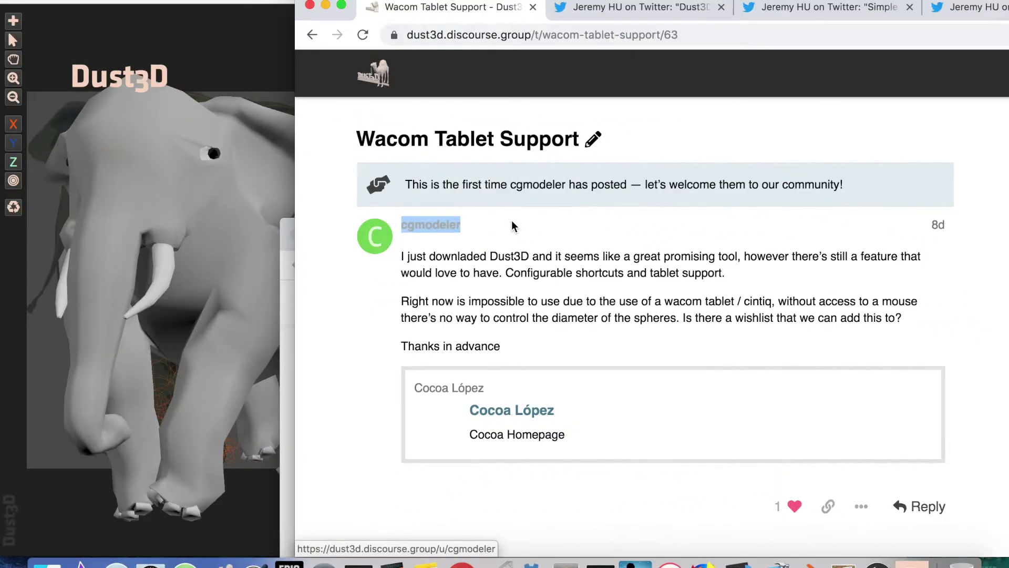
Read the Wacom Tablet Support forum post and highlight its request for configurable shortcuts
scroll(530, 341, "down", 1)
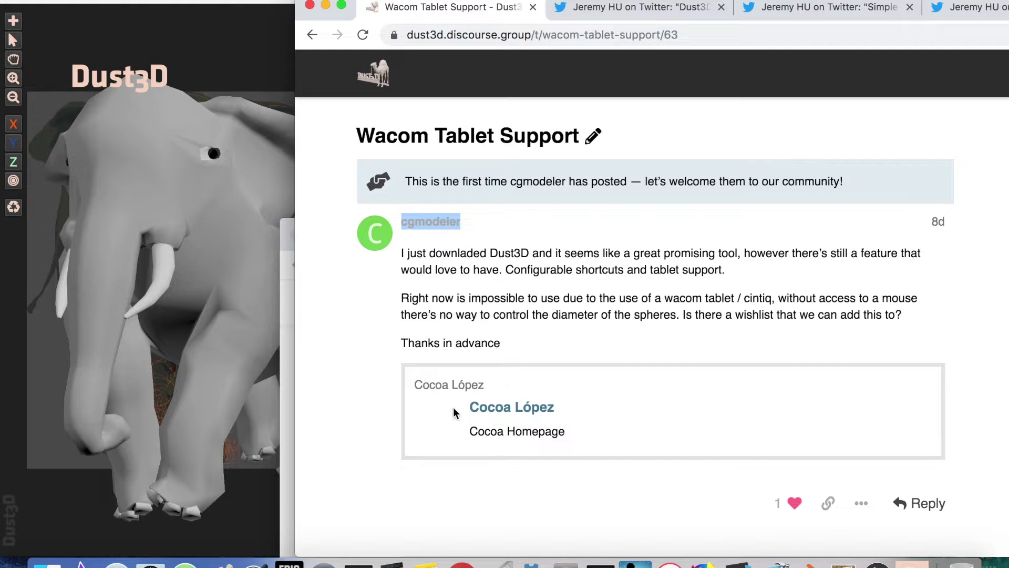
left_click(592, 335)
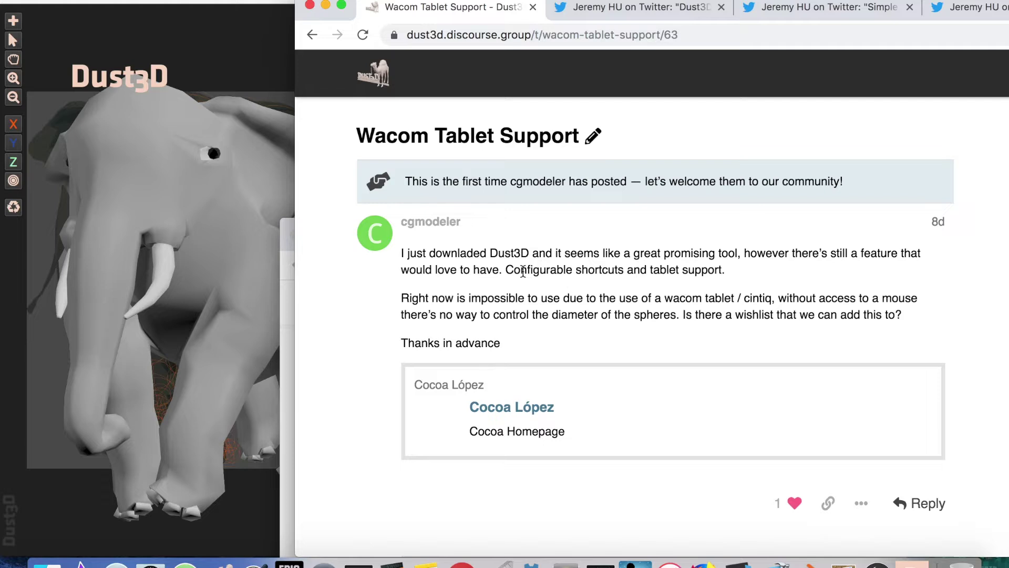
left_click(505, 268)
left_click_drag(505, 268, 631, 274)
left_click(676, 292)
Switch to the YouTube devlog window and read the comment asking how the 3D modeling software was started
left_click(291, 352)
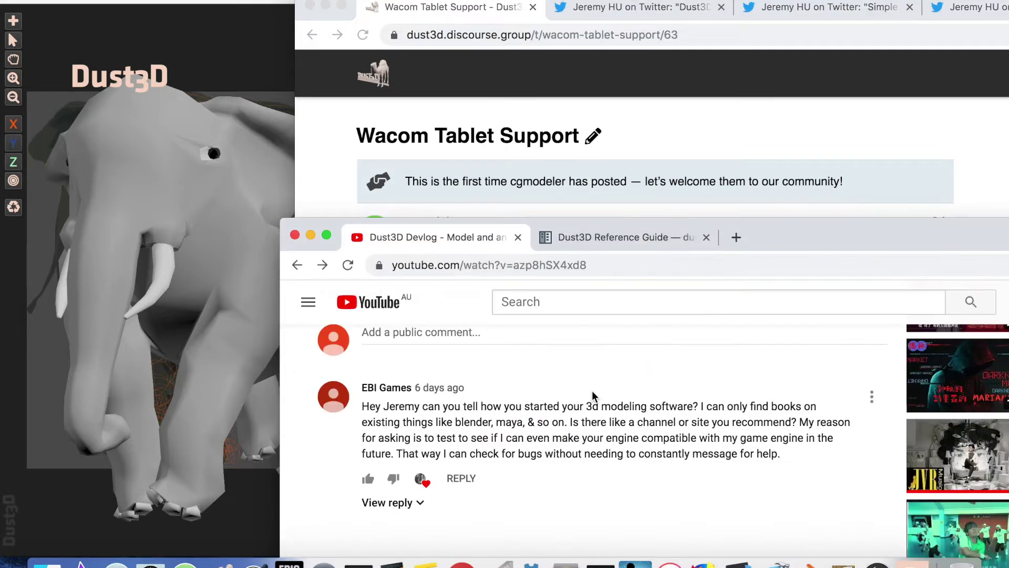
scroll(584, 387, "up", 10)
scroll(581, 397, "down", 4)
scroll(576, 396, "down", 5)
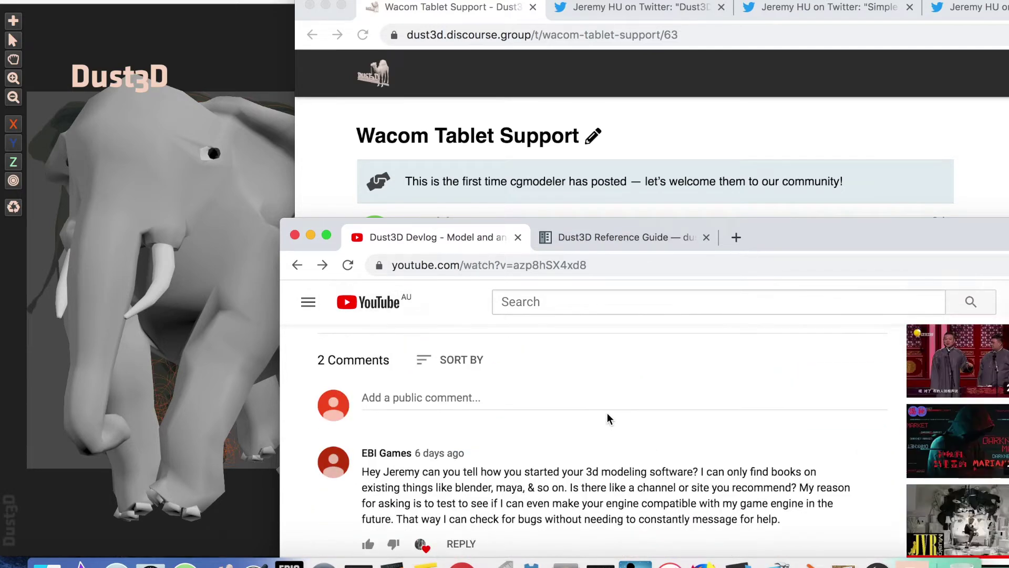
scroll(612, 420, "down", 1)
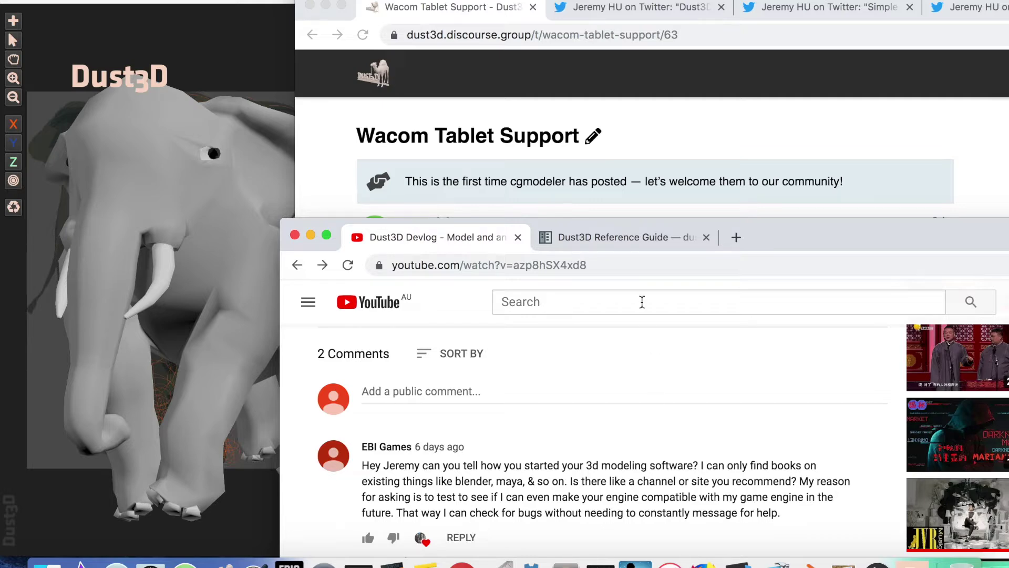
View the contents of the Dust3D Reference Guide, including its modeling examples and developer articles, and reposition the browser window
left_click(624, 240)
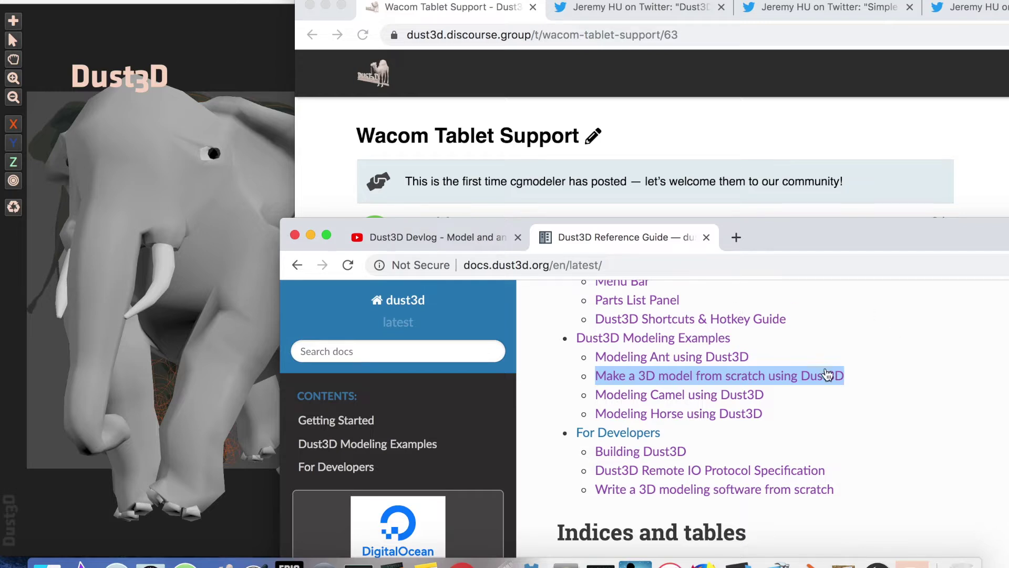
scroll(715, 410, "up", 2)
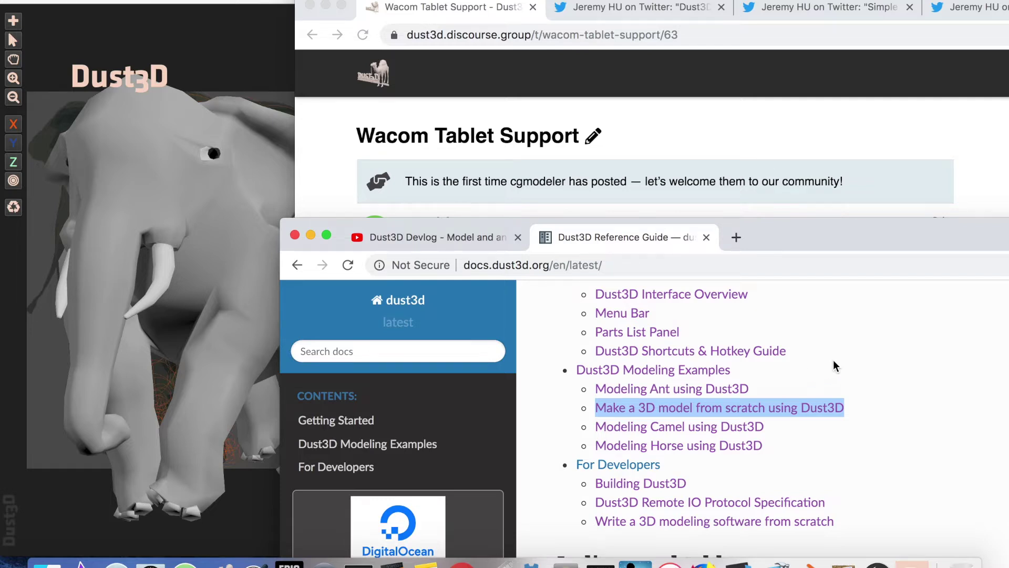
left_click_drag(823, 222, 612, 144)
scroll(904, 282, "up", 5)
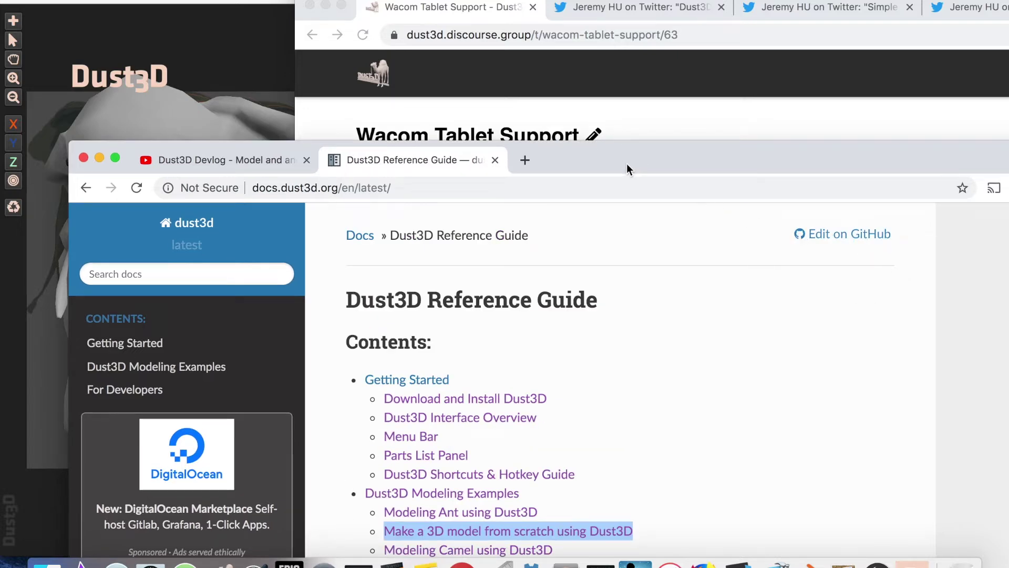
left_click_drag(627, 163, 807, 199)
Read the tweet announcing the Dust3D 1.0.0-beta.19 release
left_click(673, 11)
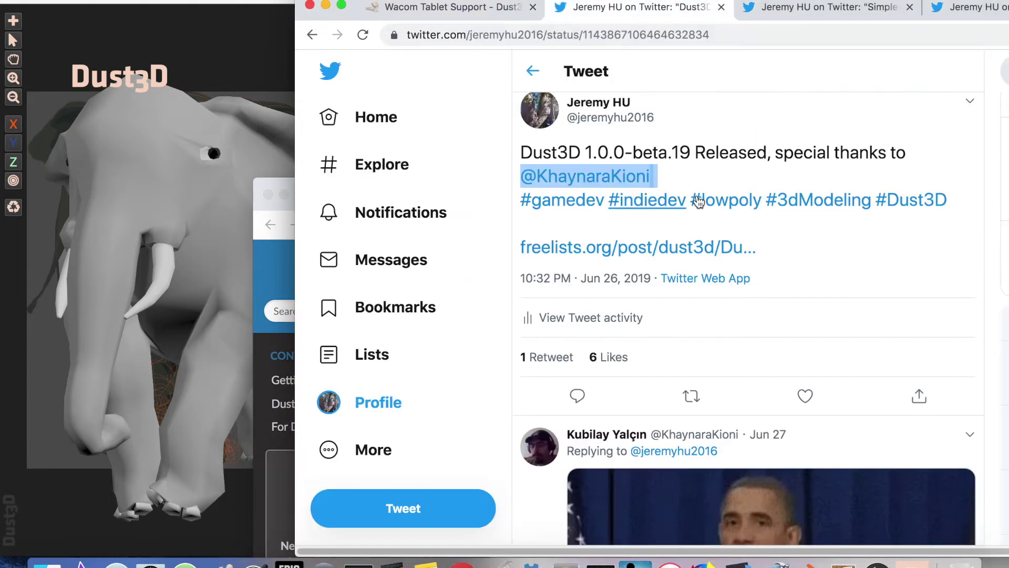
scroll(725, 233, "down", 1)
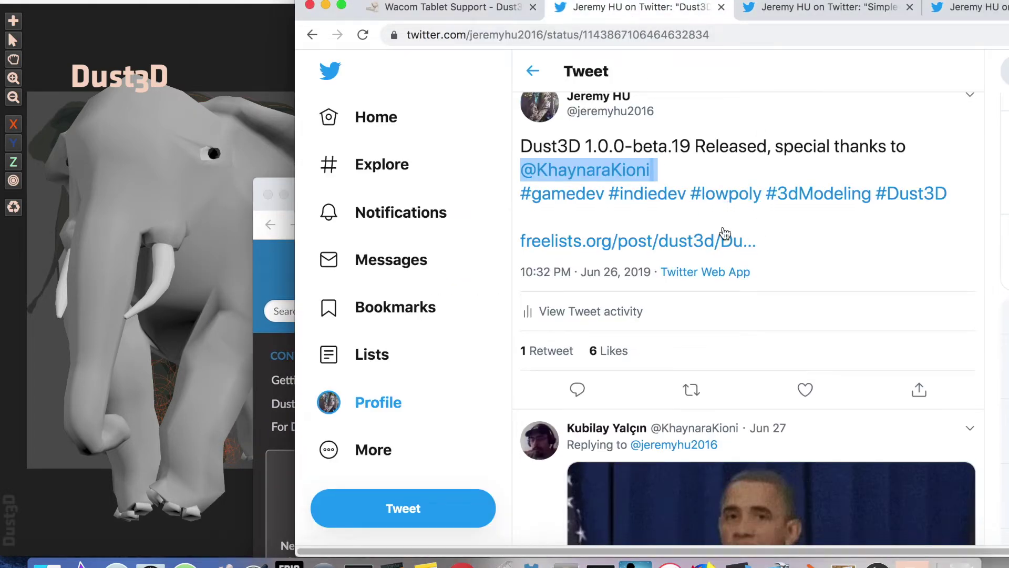
scroll(724, 233, "down", 1)
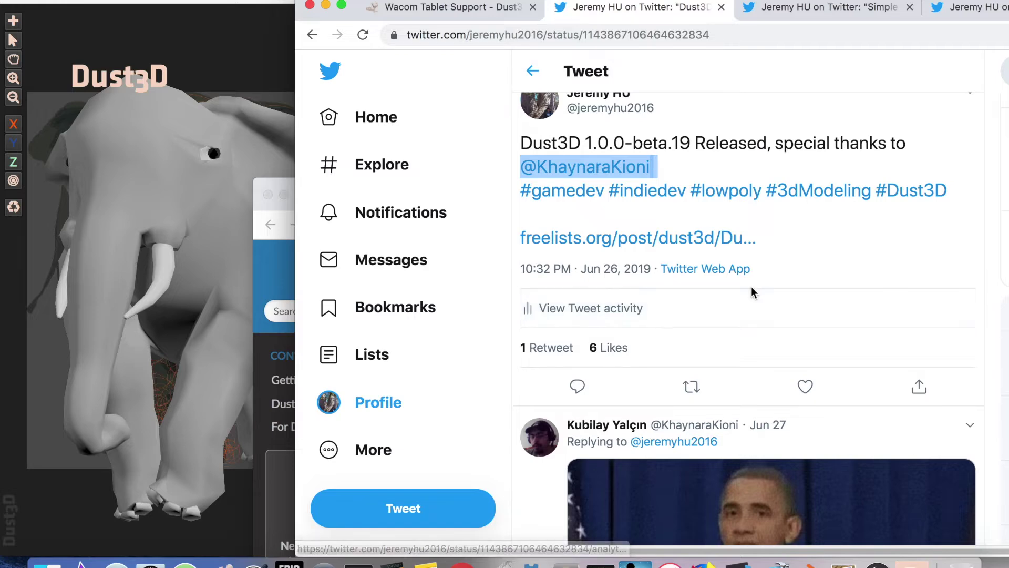
scroll(823, 290, "up", 1)
scroll(823, 290, "up", 1)
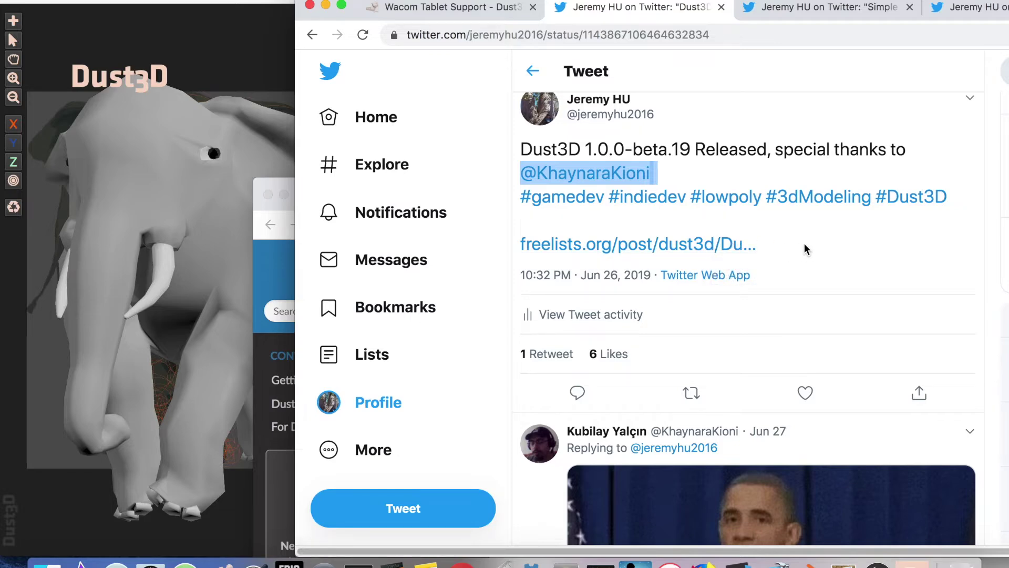
Read the tweet about Simple Chinese support and wanted translators, including the replies below it
left_click(835, 14)
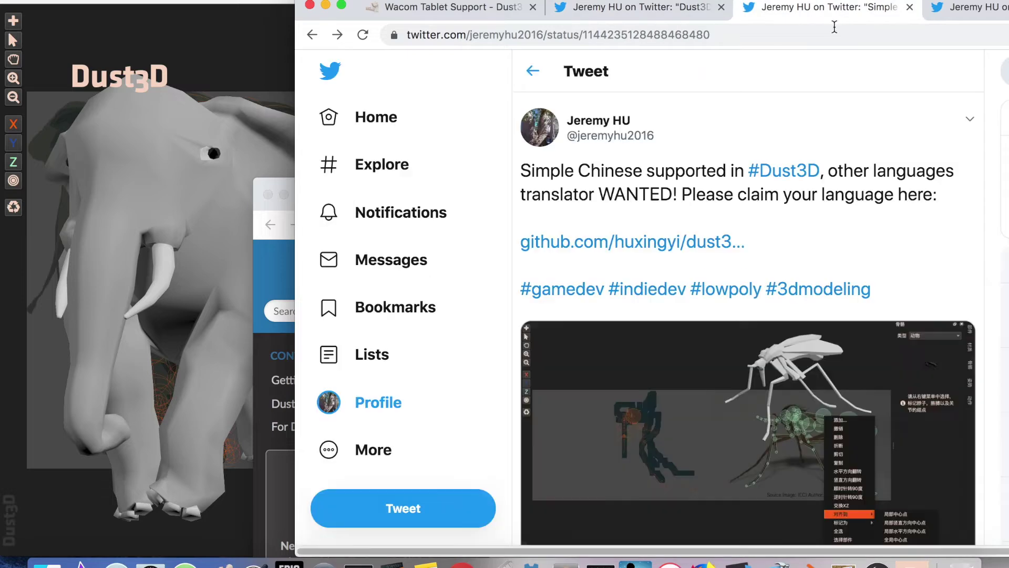
scroll(867, 241, "down", 1)
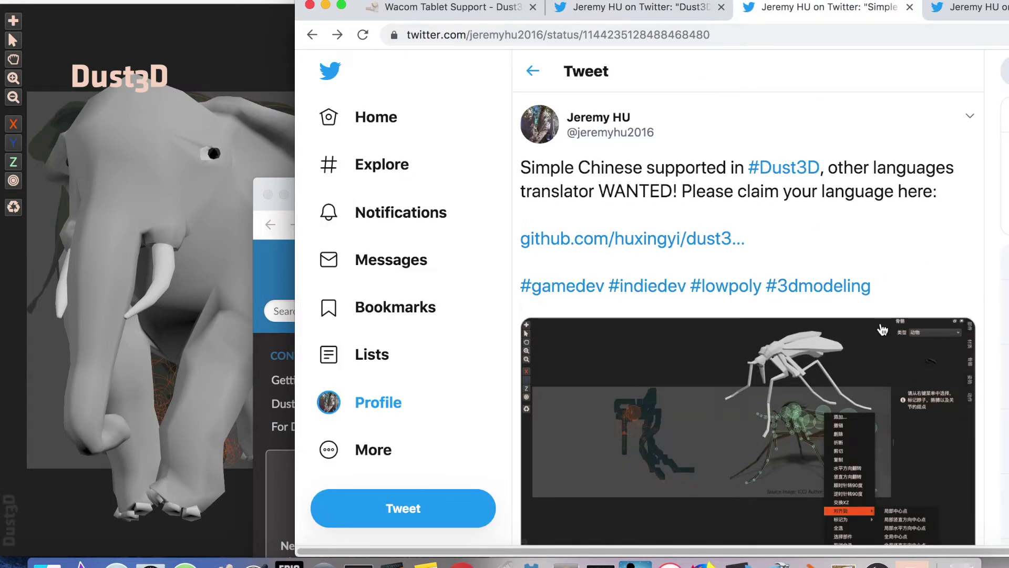
scroll(888, 347, "down", 1)
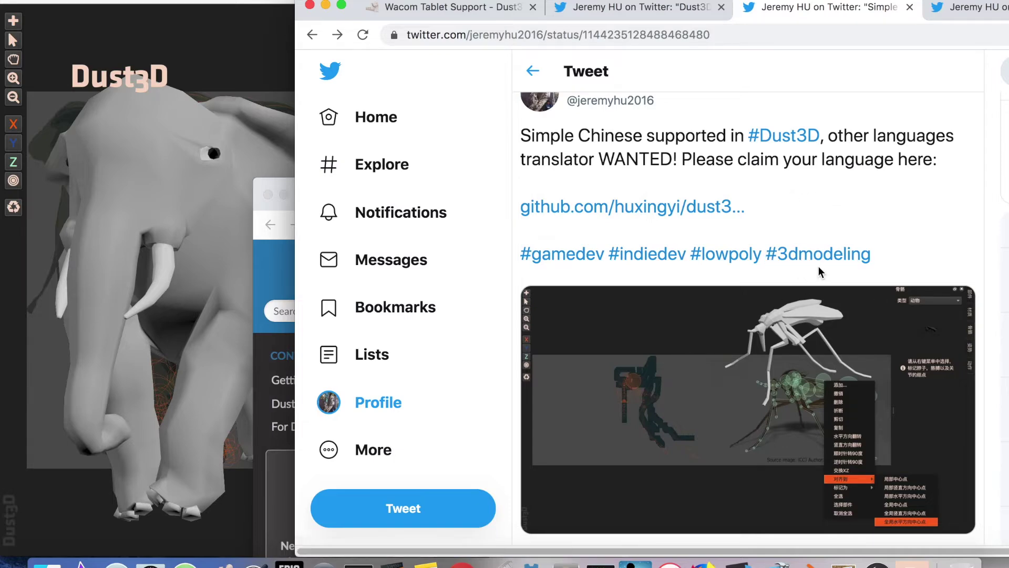
scroll(821, 263, "down", 7)
scroll(820, 257, "down", 3)
scroll(820, 258, "up", 1)
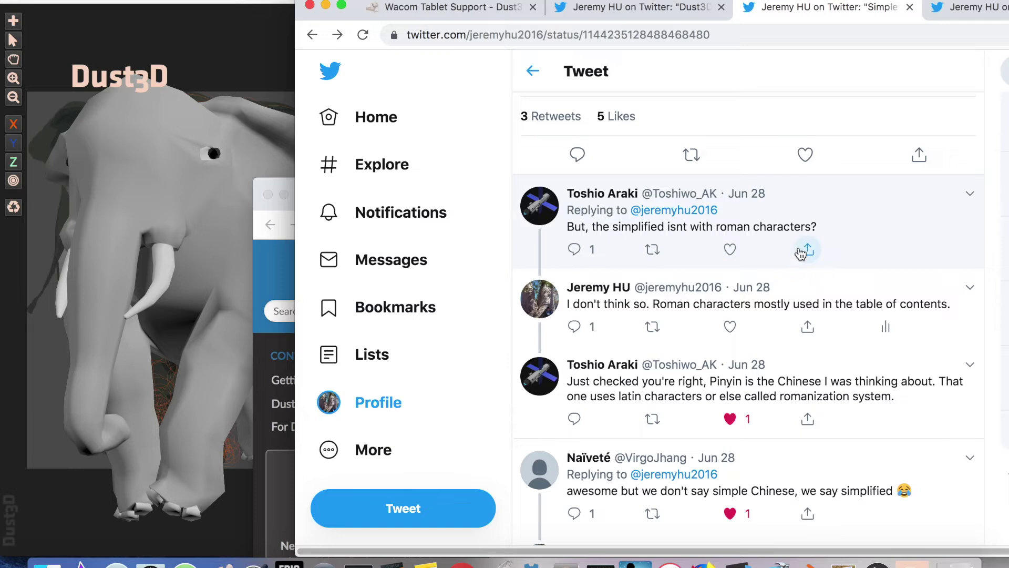
scroll(646, 400, "down", 1)
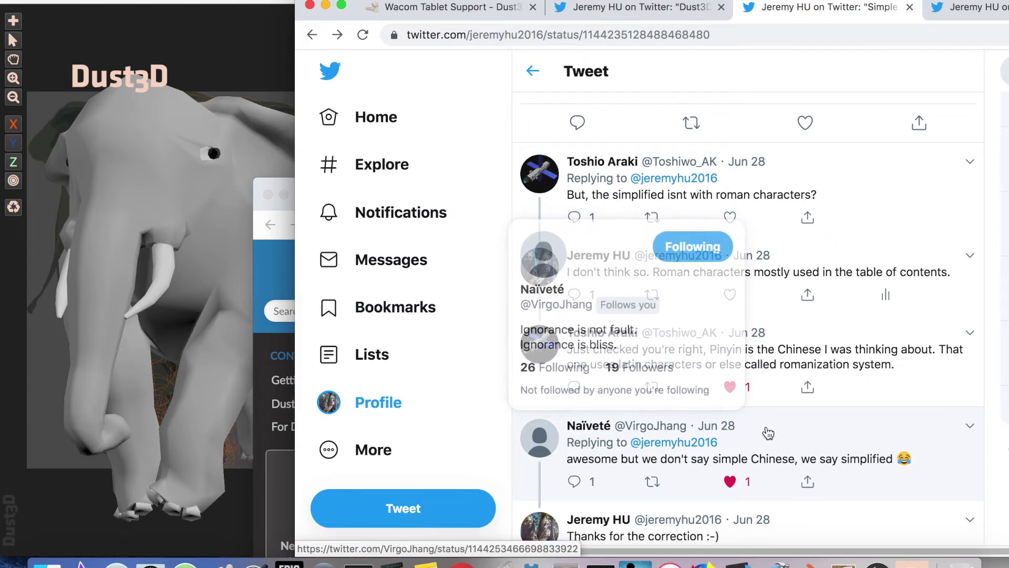
scroll(811, 377, "up", 3)
left_click(728, 38)
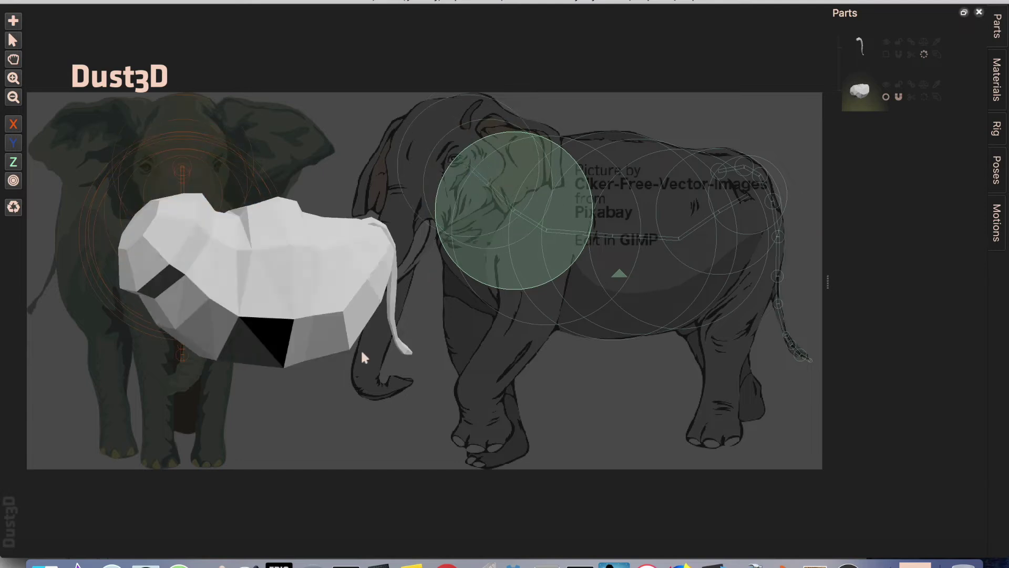
Build the elephant's trunk from connected nodes along the side reference, center it in the front view, and edit the model color
left_click(402, 378)
left_click(378, 326)
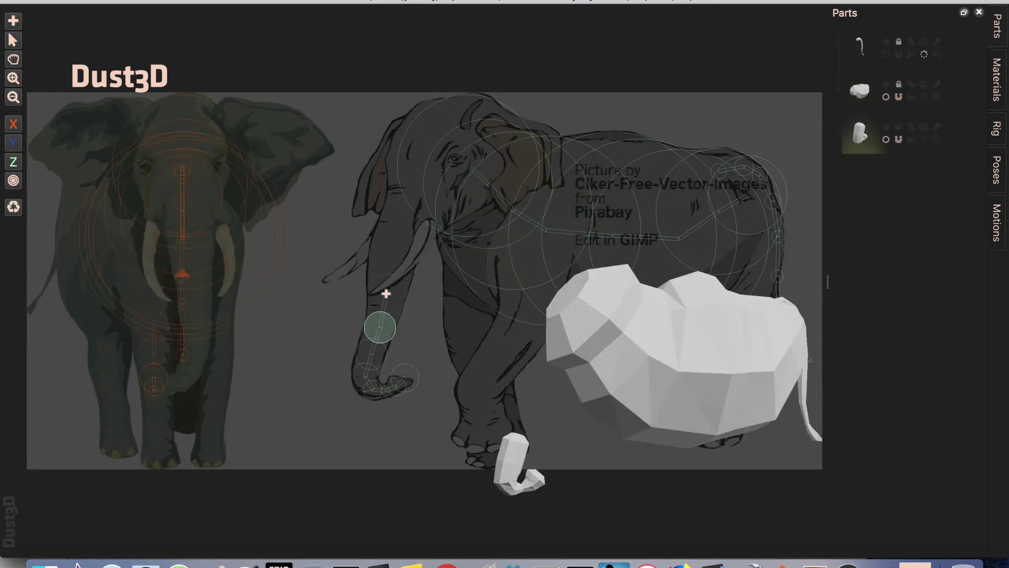
left_click(392, 287)
scroll(417, 209, "up", 3)
left_click_drag(154, 386, 184, 382)
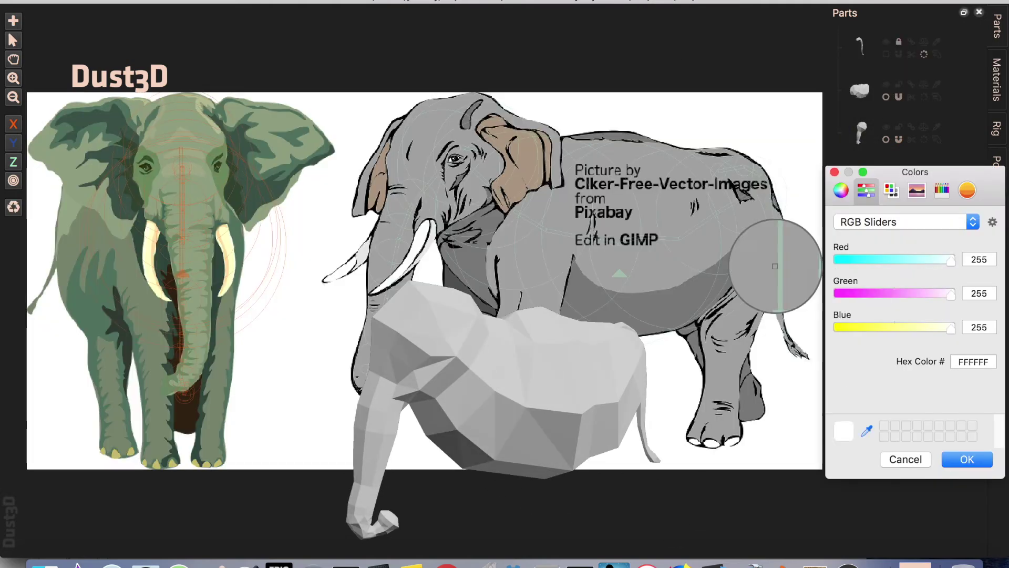
right_click(973, 361)
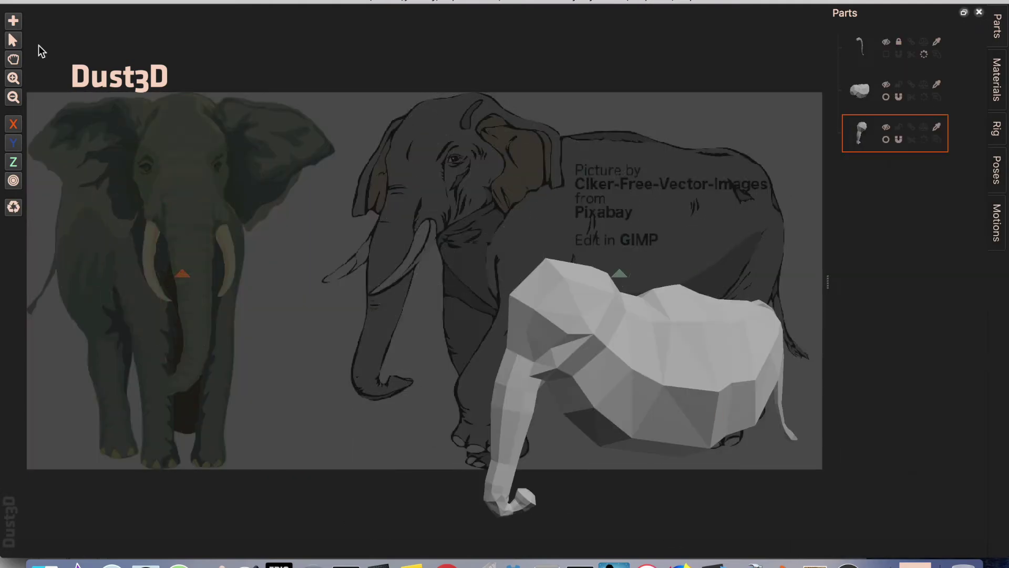
Add the tusk socket and the curved tusk as node chains aligned with the front and side reference pictures
left_click(162, 180)
left_click(451, 192)
left_click(218, 208)
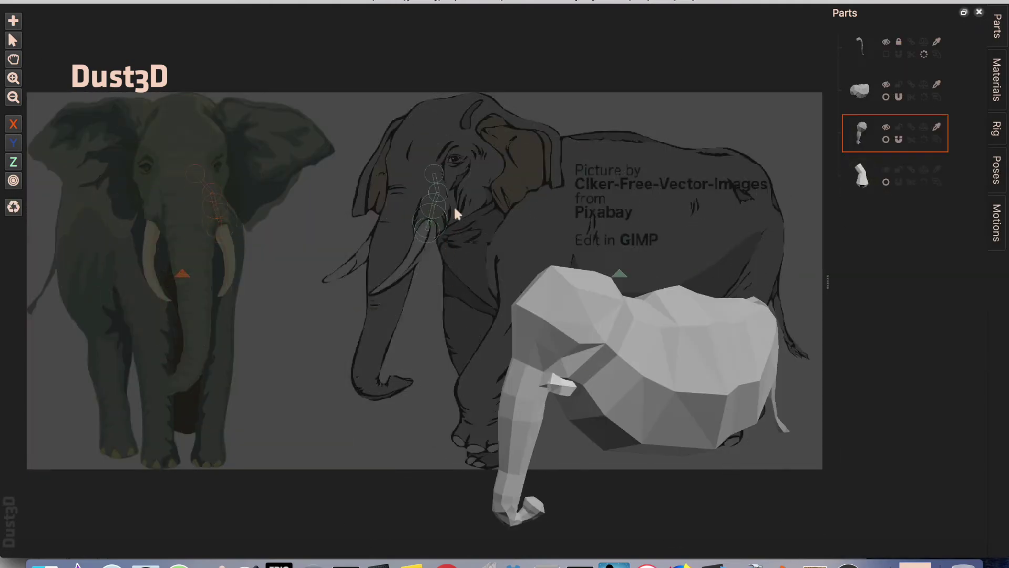
left_click(419, 228)
left_click(371, 290)
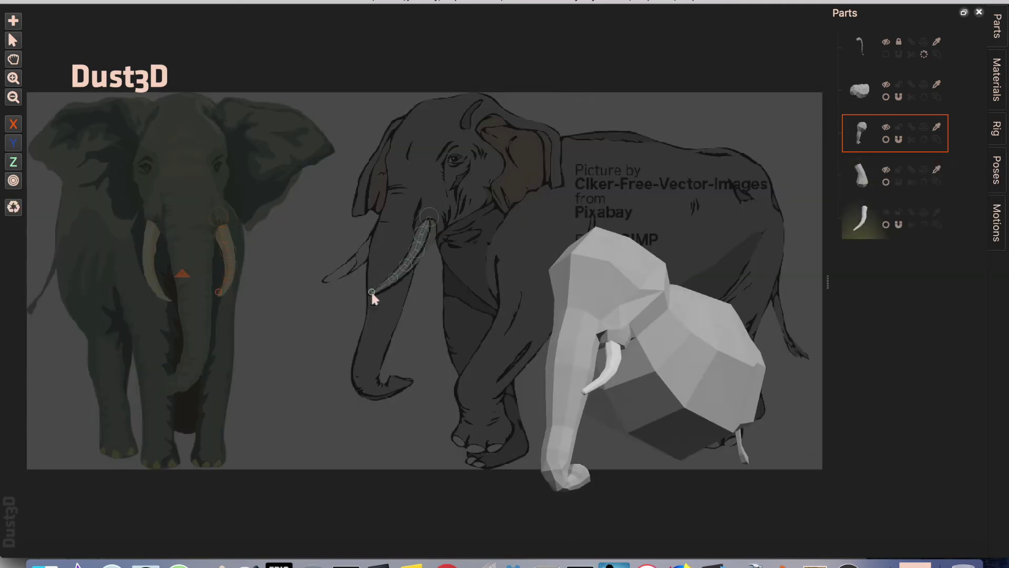
left_click_drag(470, 344, 588, 344)
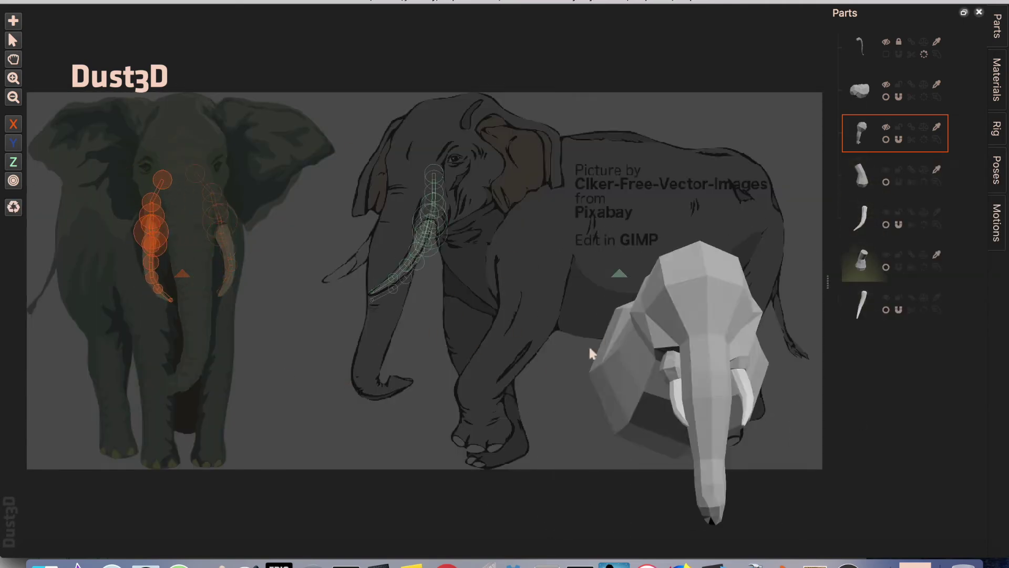
Build the elephant's ear from nodes placed over both reference views and adjust the rotation of the ear part
key("a")
left_click(513, 194)
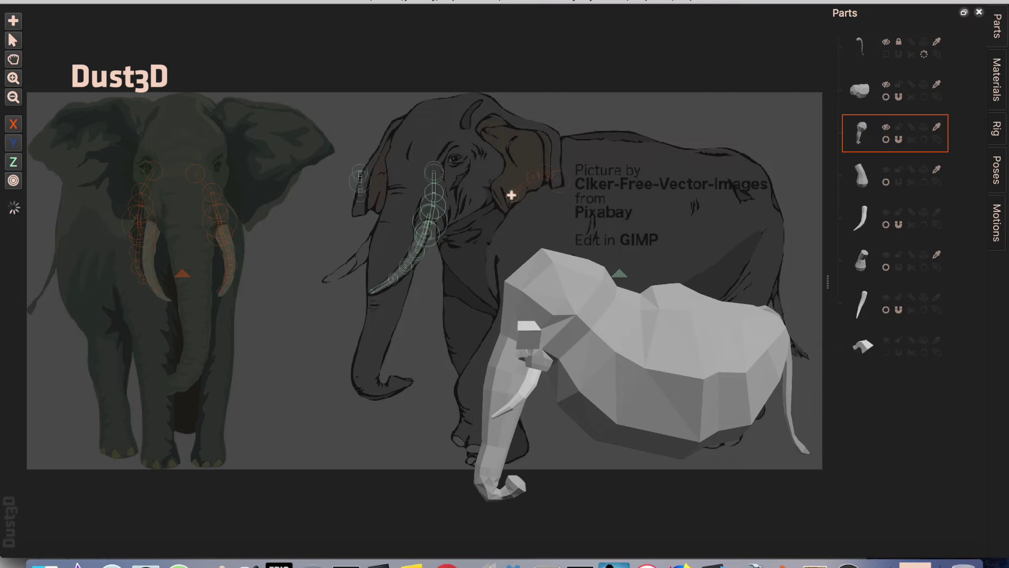
left_click(234, 131)
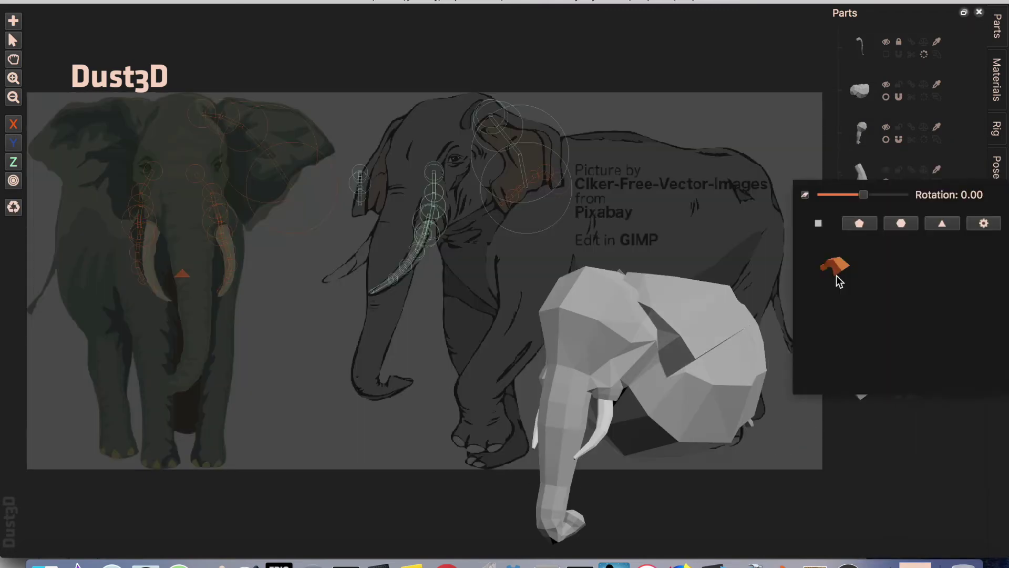
left_click(836, 267)
left_click_drag(863, 194, 847, 198)
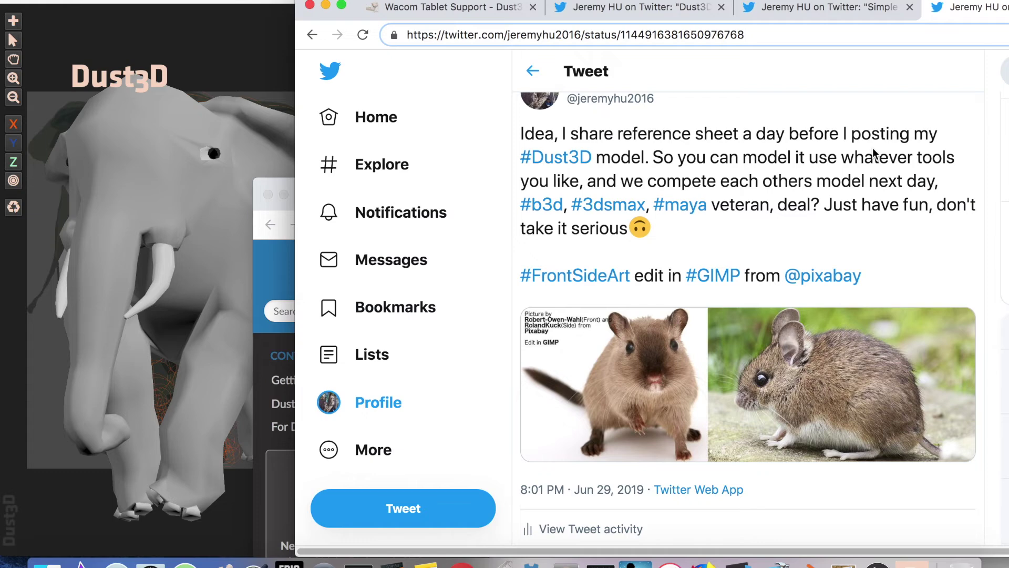
Read the tweet proposing a reference sheet modeling challenge, examining its front and side mouse pictures and the reply
scroll(870, 189, "down", 4)
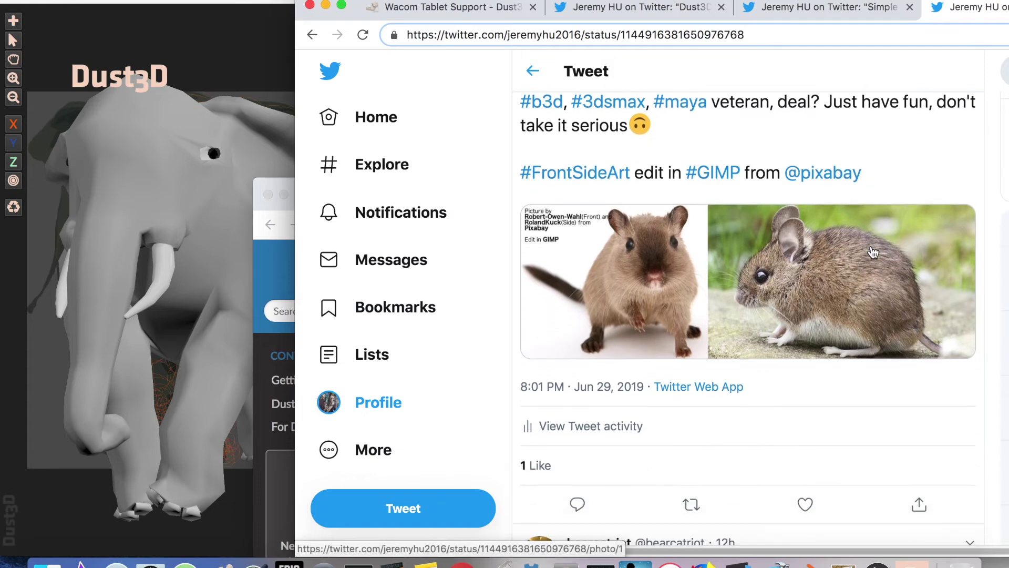
scroll(873, 253, "down", 2)
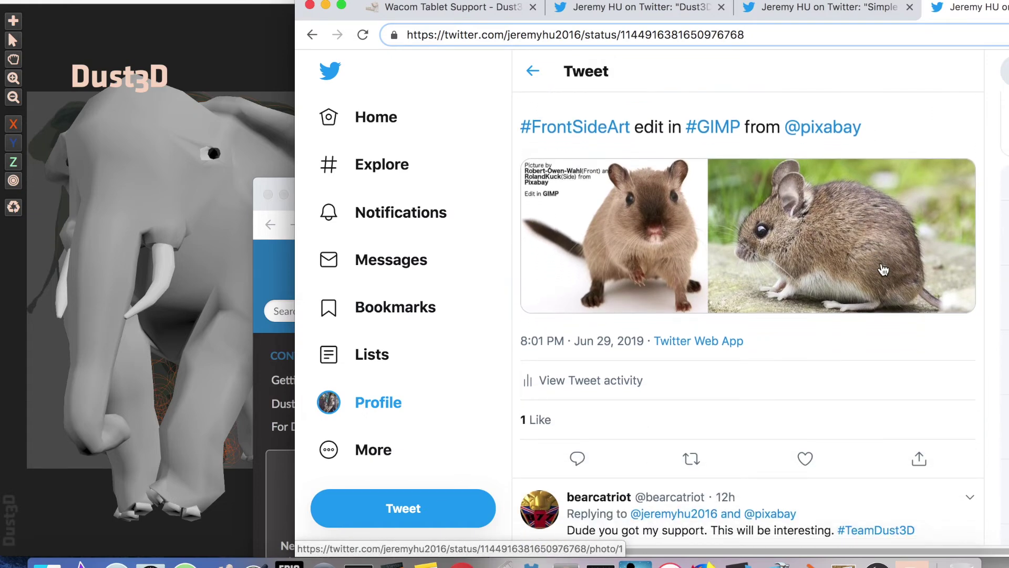
scroll(883, 270, "down", 1)
scroll(867, 281, "down", 1)
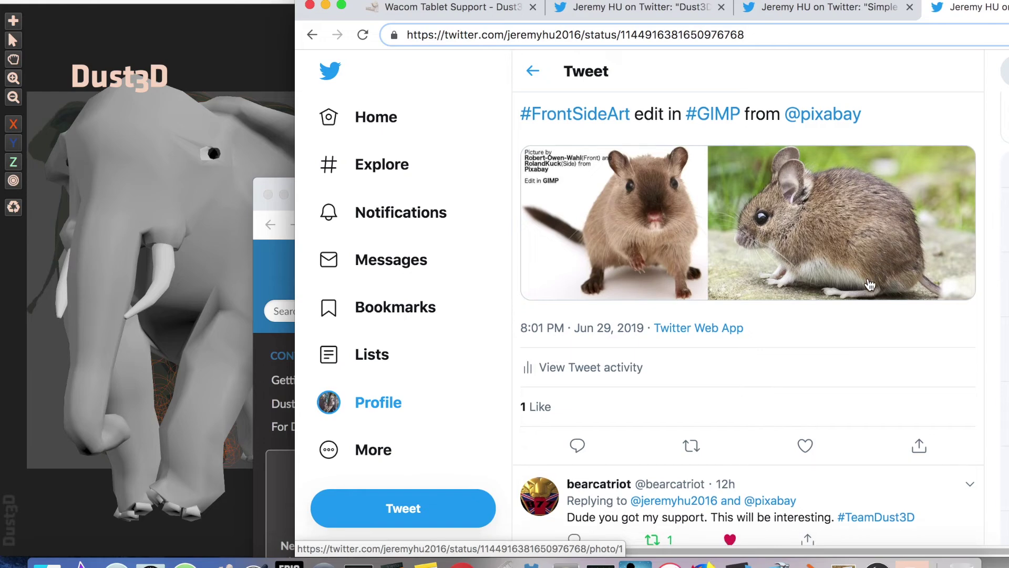
scroll(870, 284, "down", 1)
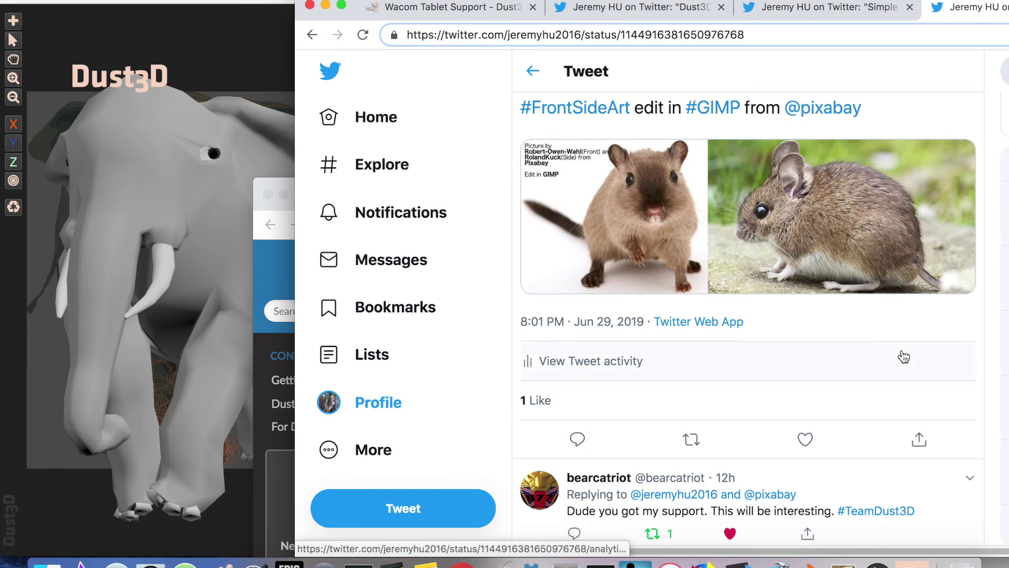
scroll(909, 420, "down", 1)
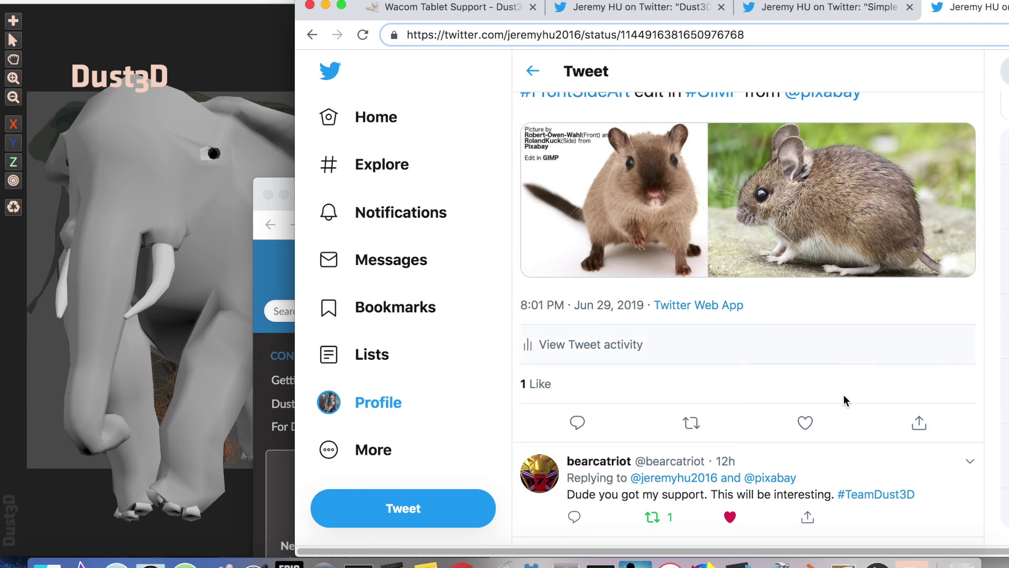
scroll(801, 435, "down", 1)
scroll(954, 249, "up", 4)
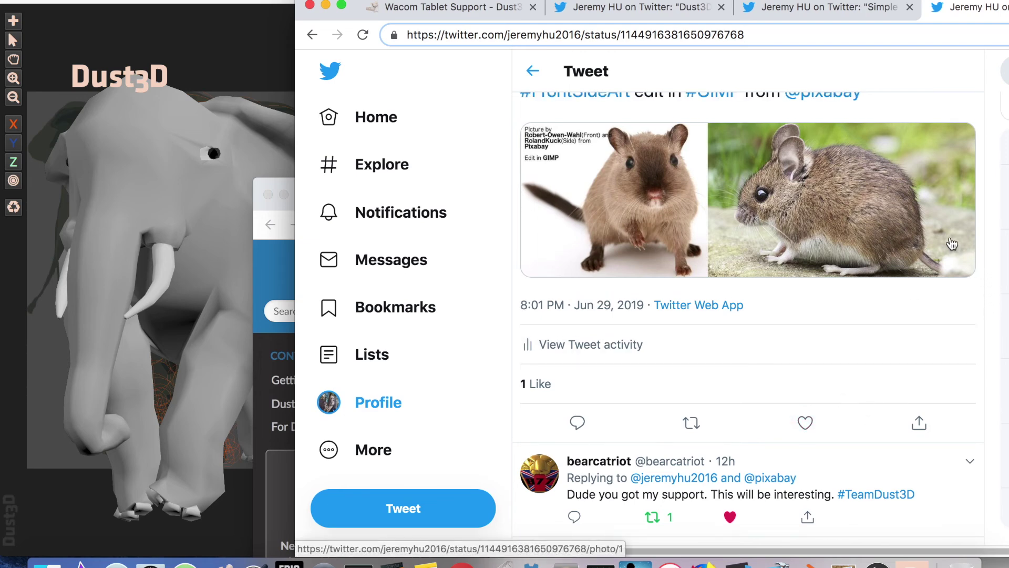
scroll(938, 278, "up", 5)
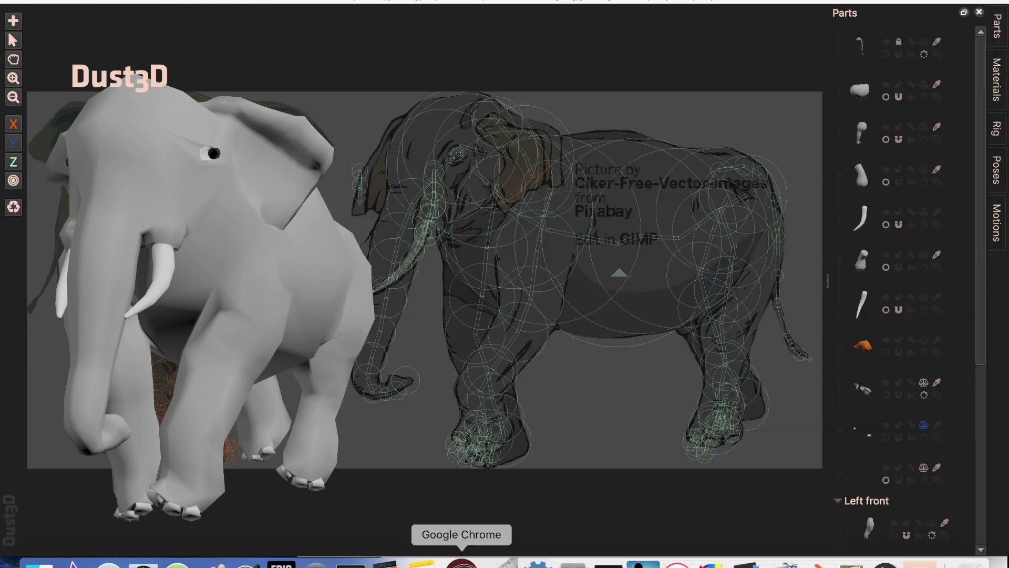
Switch to Google Chrome and bring up the YouTube devlog about modeling and animating a low poly seagull
left_click(462, 563)
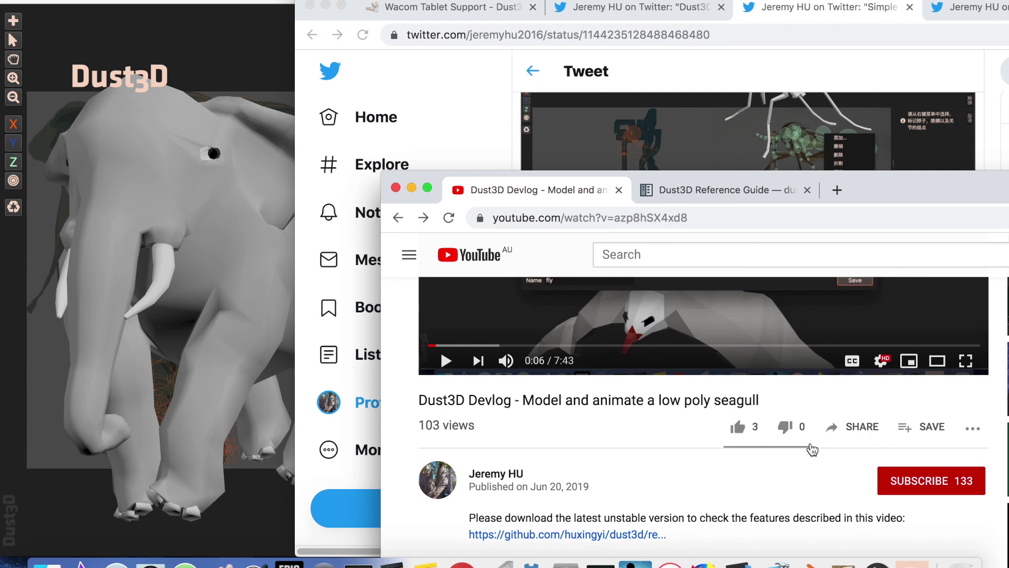